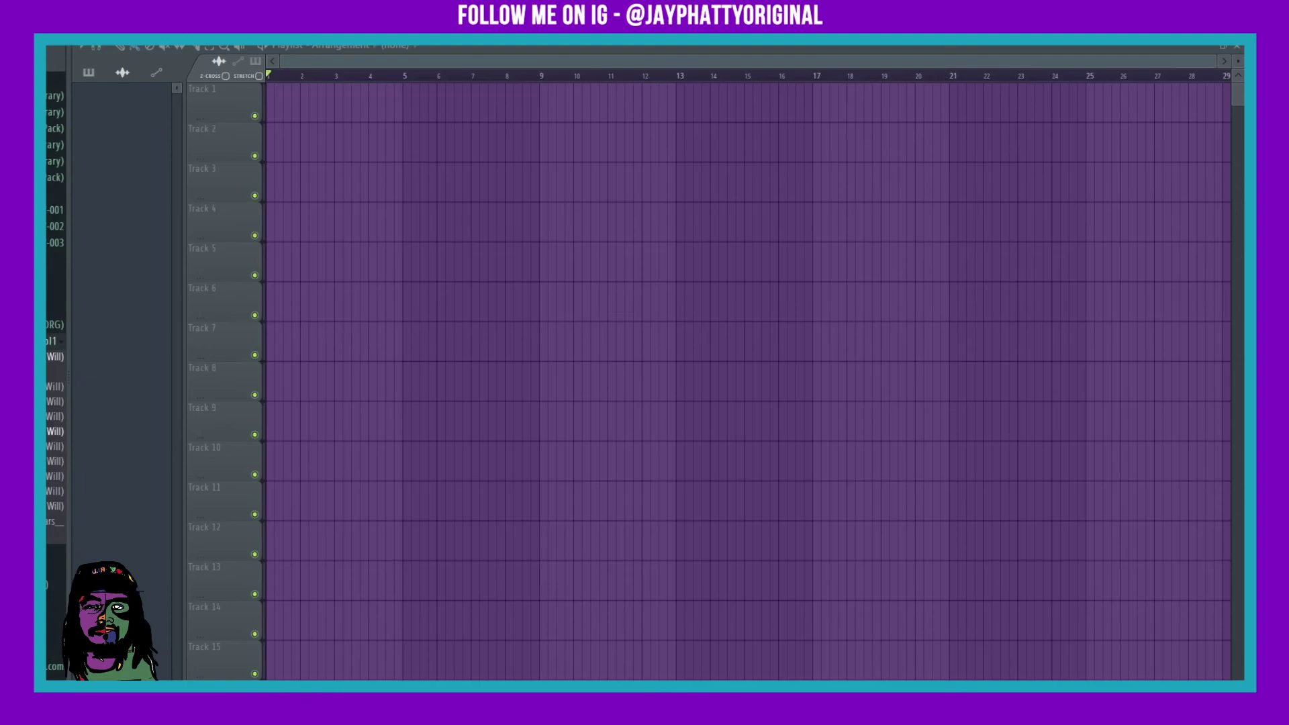
Place the Carbon 130 Emaj sample at the start of Track 1 and time-warp it in NewTime with tempo sync enabled
left_click_drag(55, 387, 270, 104)
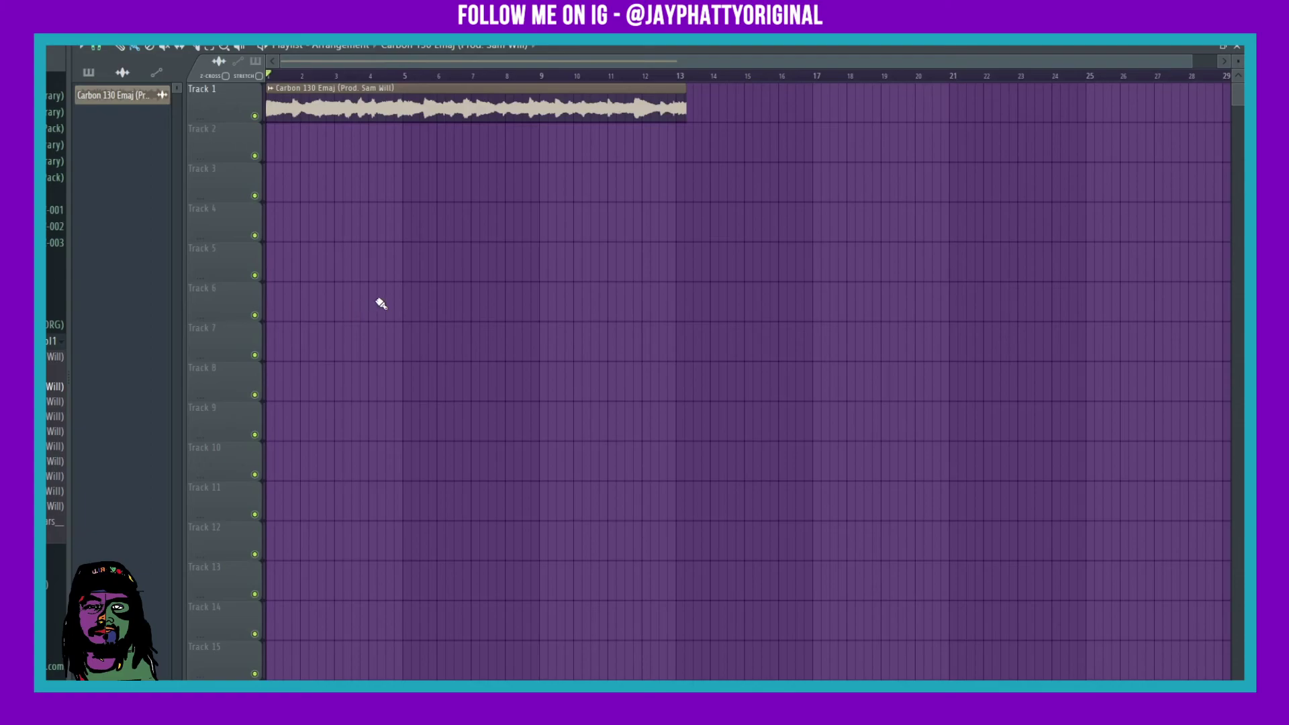
right_click(277, 98)
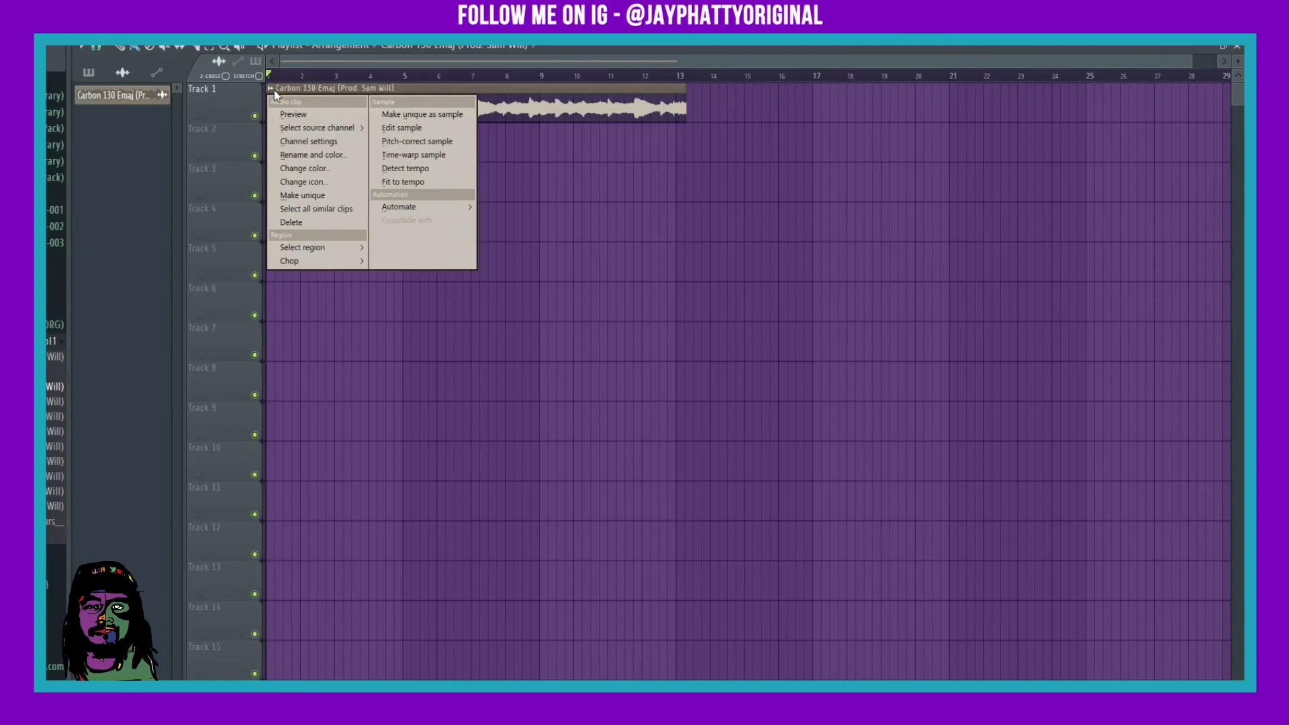
left_click(434, 158)
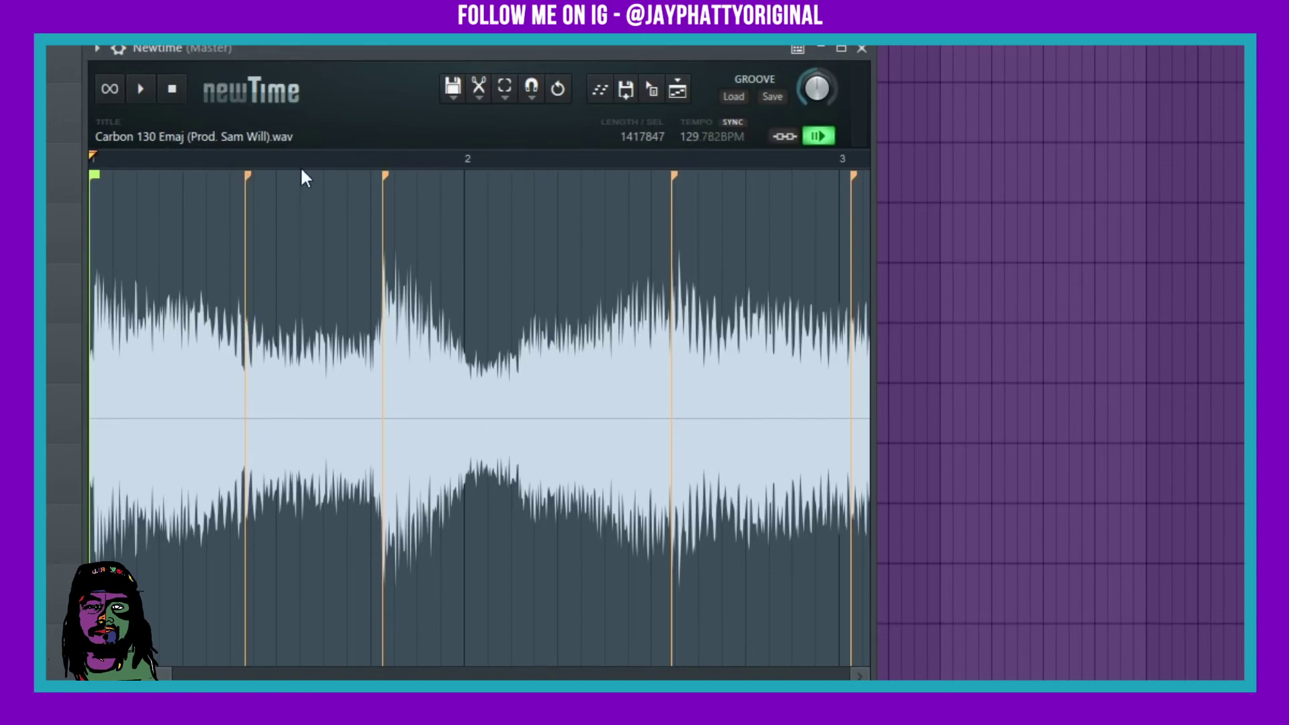
left_click(733, 122)
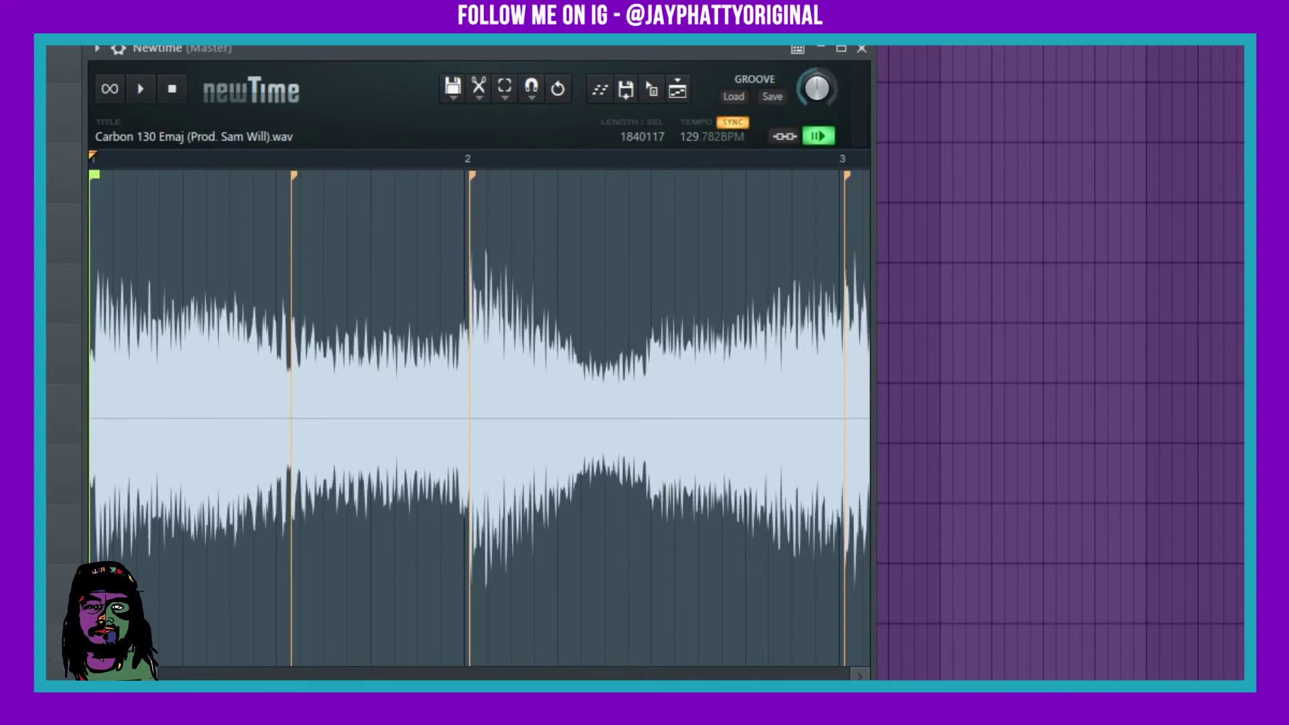
scroll(769, 436, "down", 6)
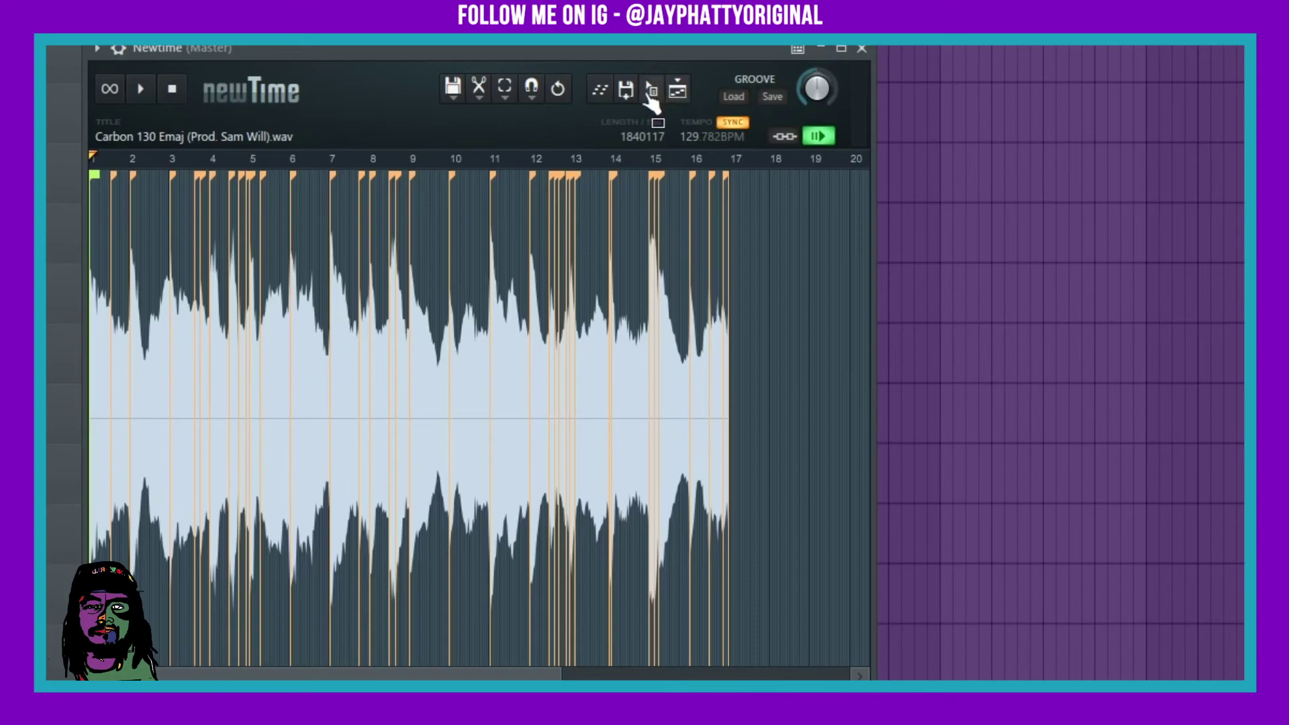
Add the time-warped sample to the start of Track 3 and delete the original clip from Track 1
left_click_drag(650, 94, 135, 124)
left_click_drag(834, 210, 810, 220)
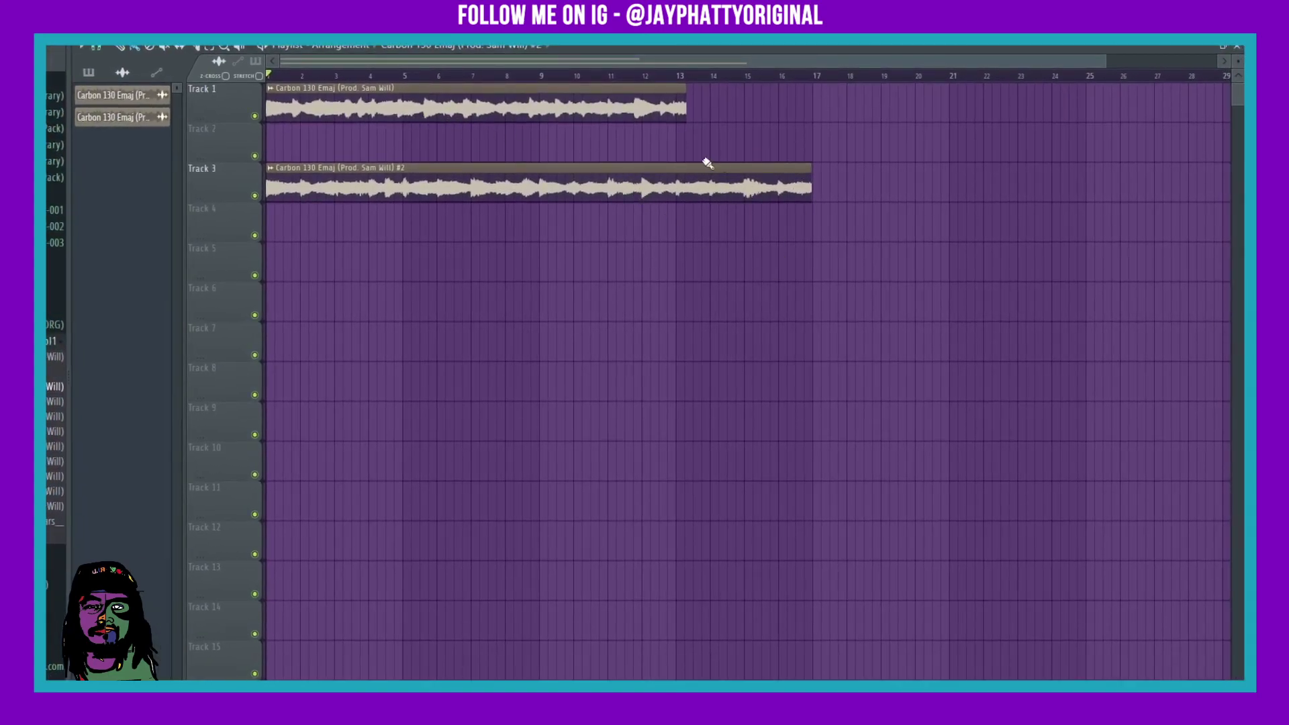
right_click(335, 103)
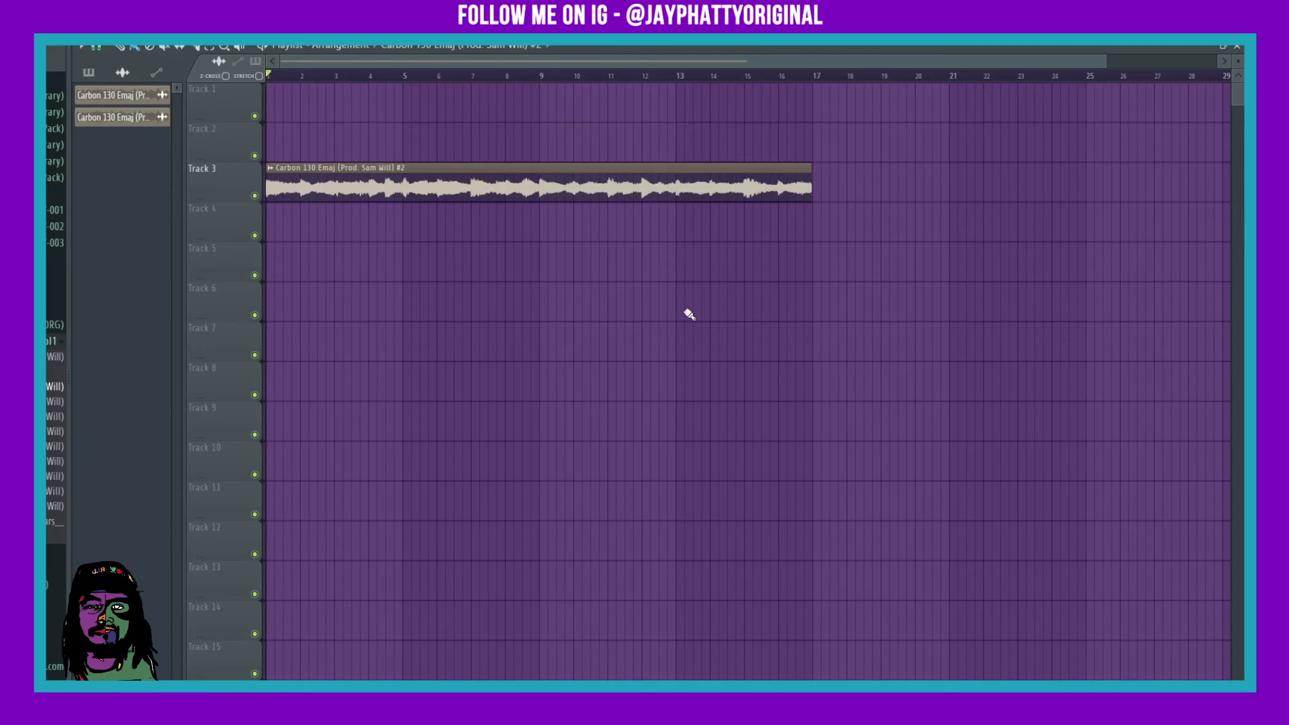
Play back the time-warped clip on Track 3 and check its channel settings
key("space")
double_click(356, 187)
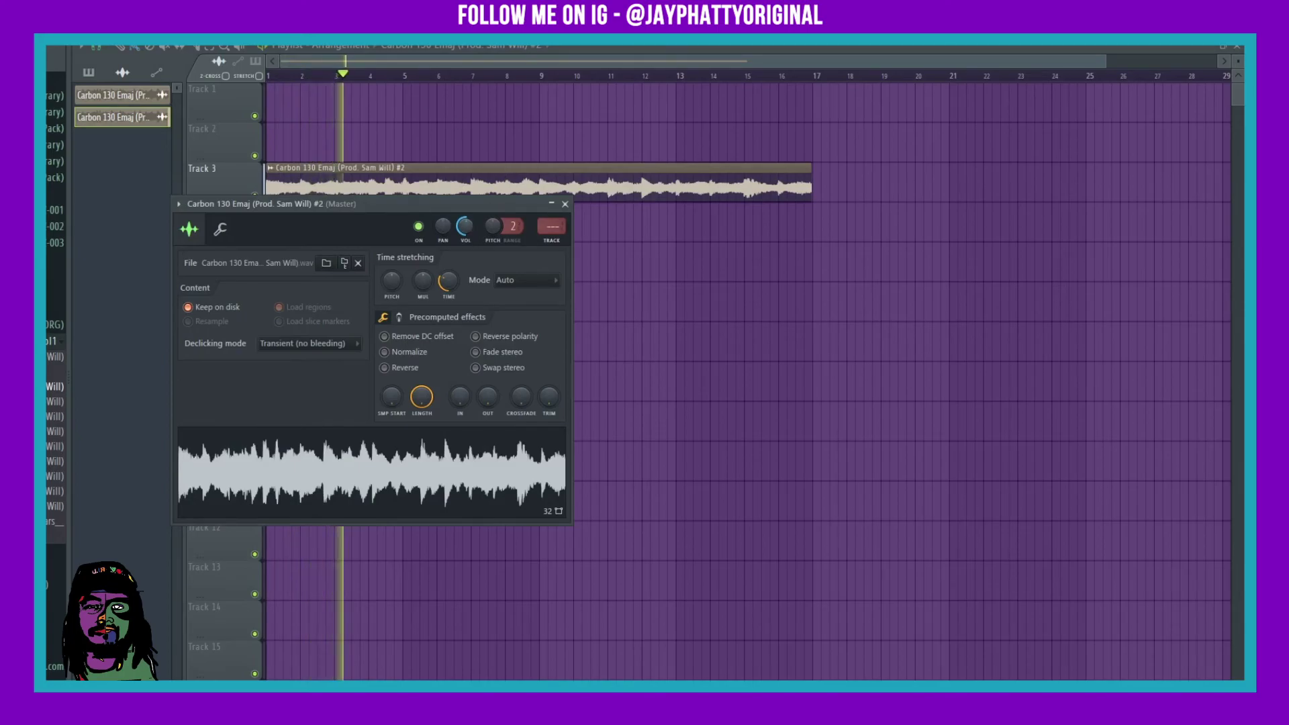
left_click(565, 204)
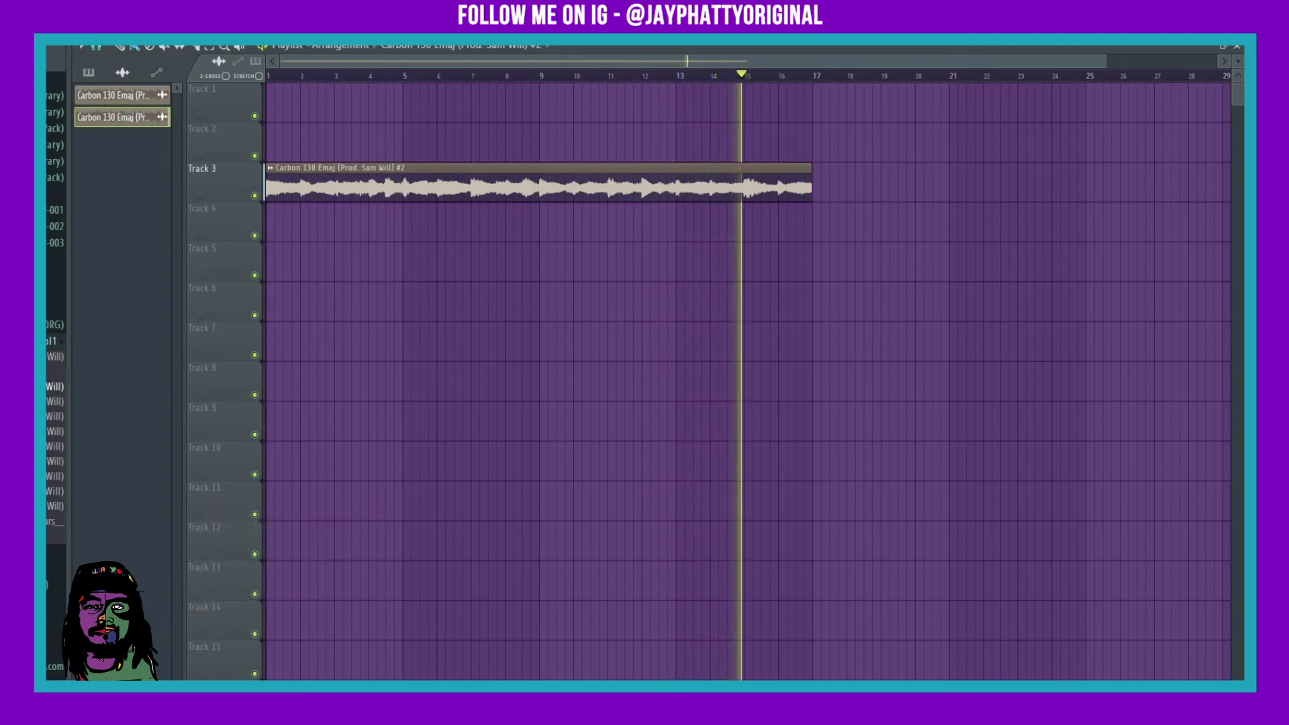
key("space")
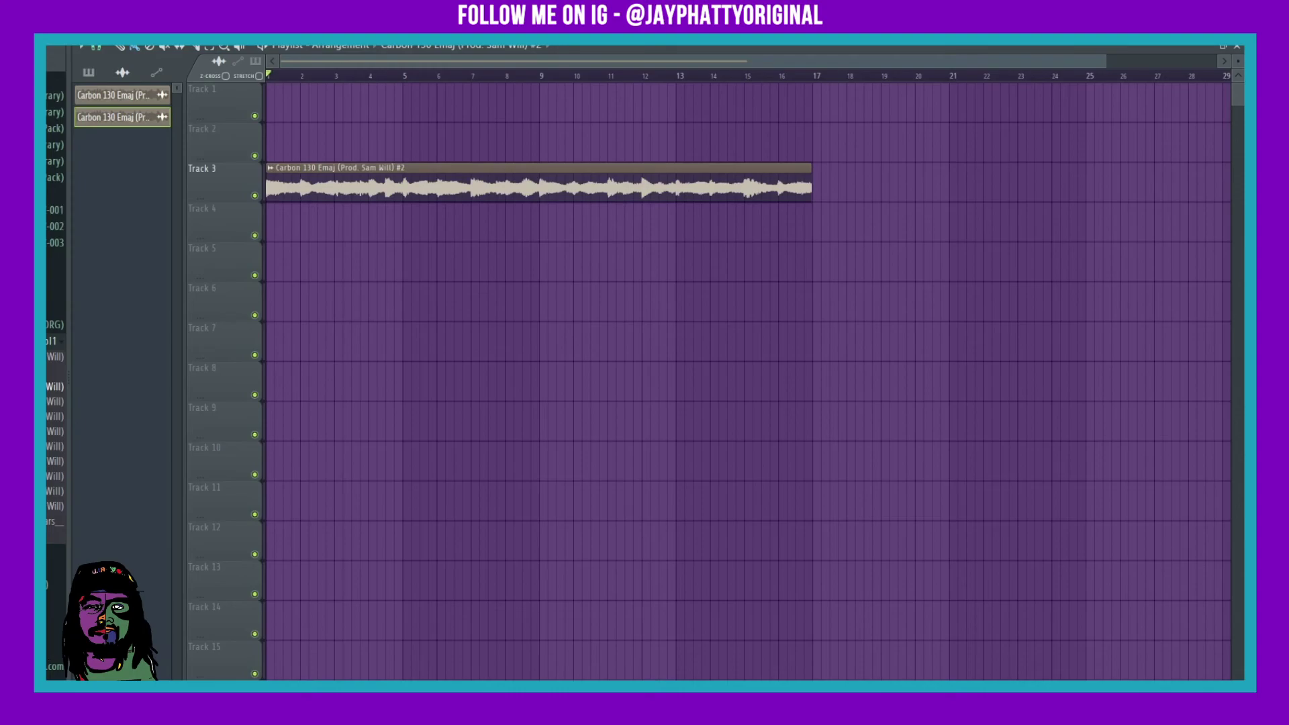
Audition the original Carbon 130 Emaj sample soloed on Track 2 for comparison, and remove it
left_click_drag(296, 340, 268, 134)
left_click(255, 156, "ctrl")
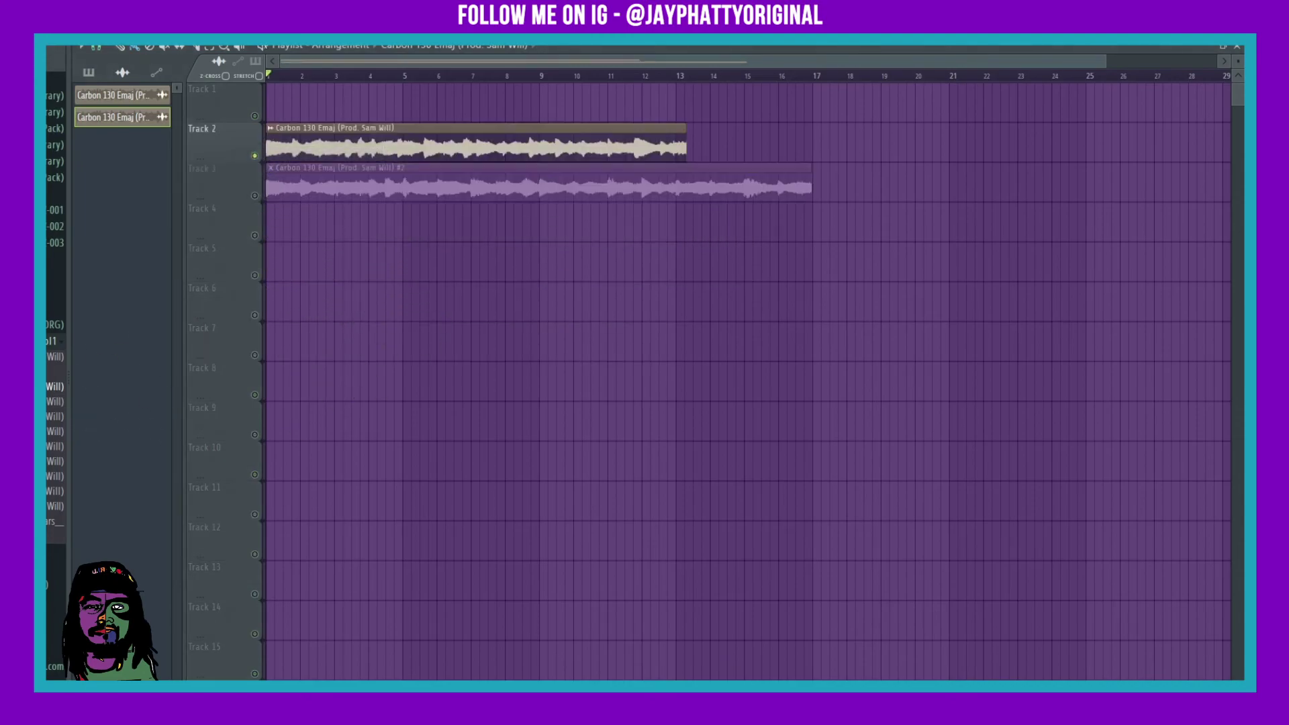
key("space")
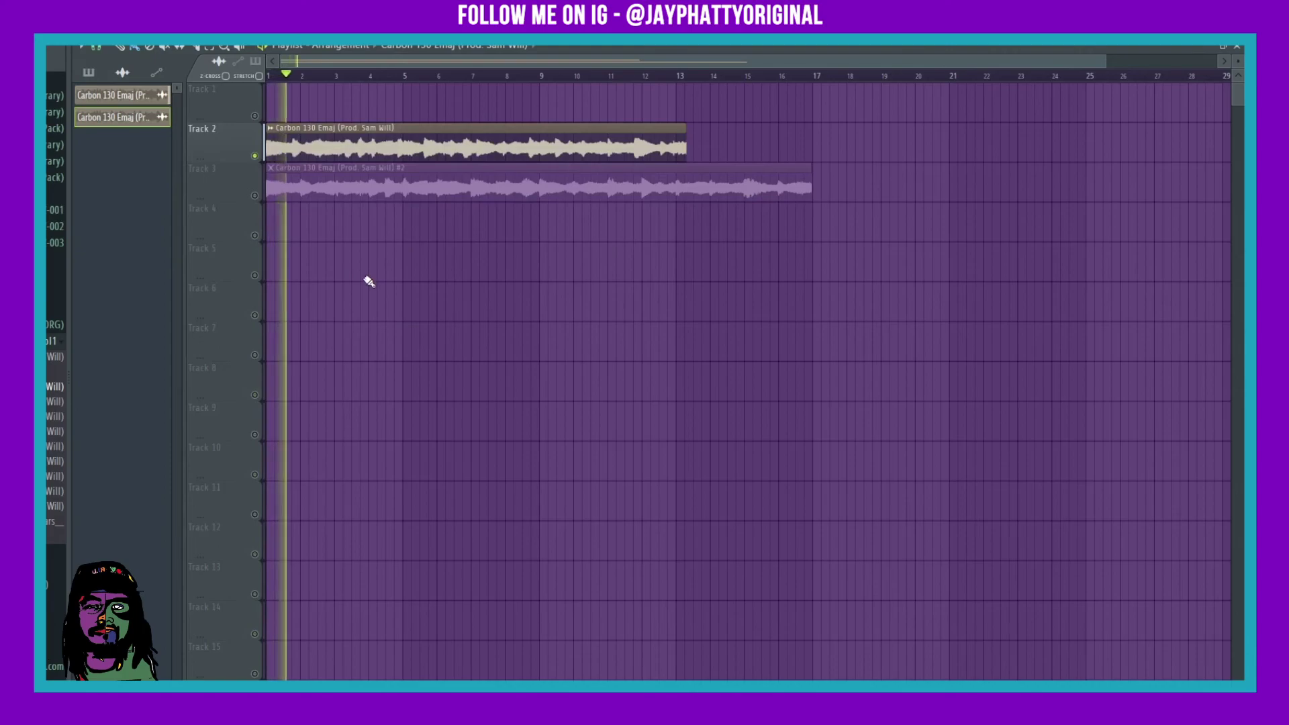
key("space")
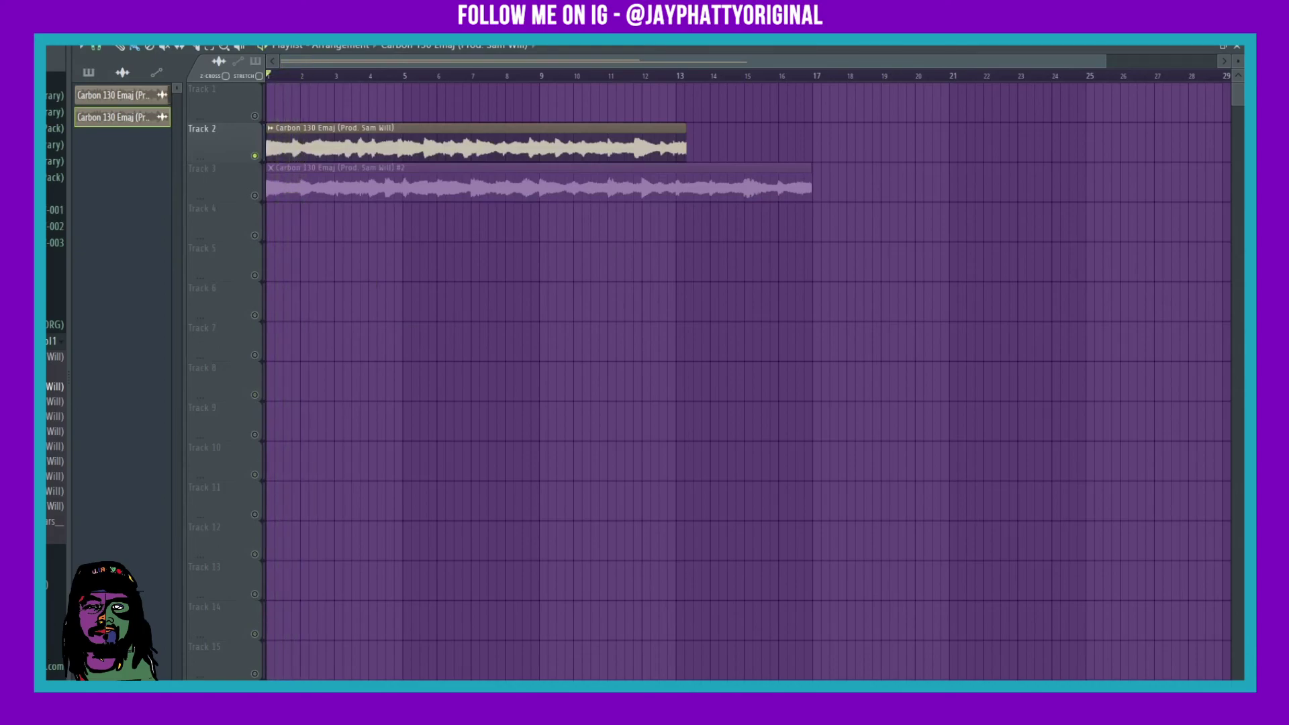
right_click(318, 131)
right_click(256, 196)
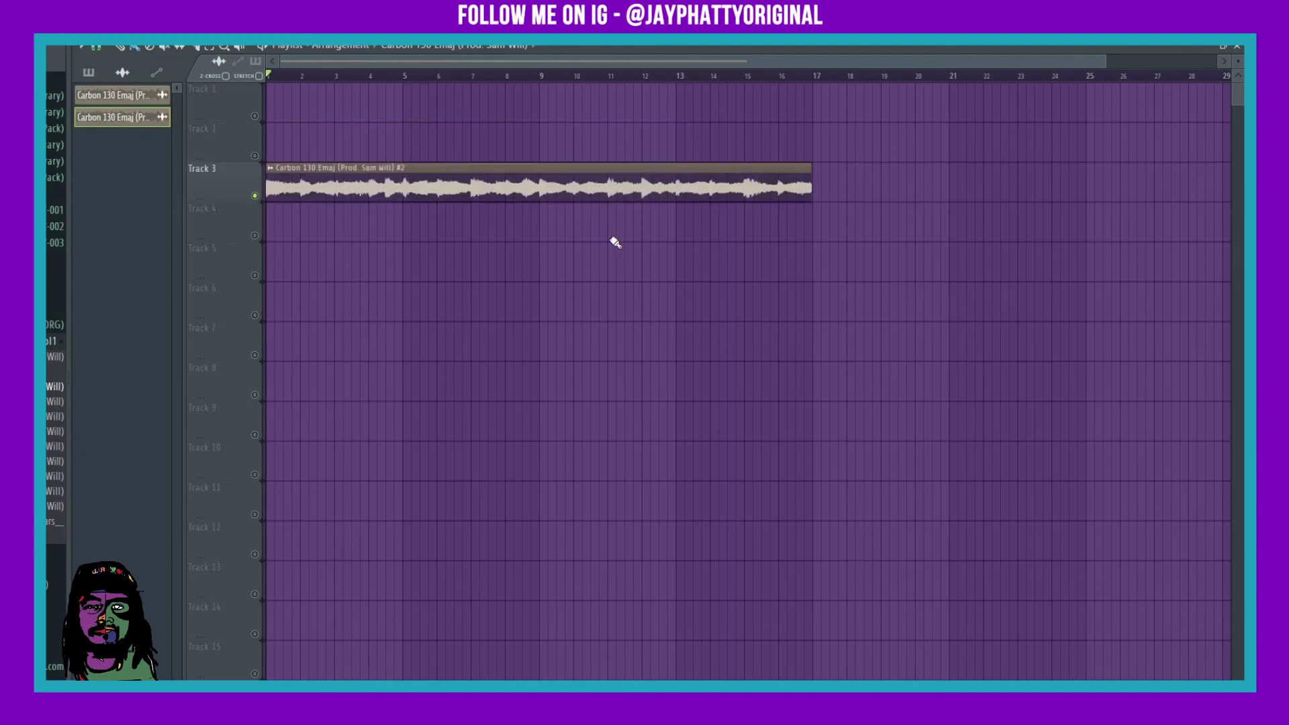
right_click(256, 196)
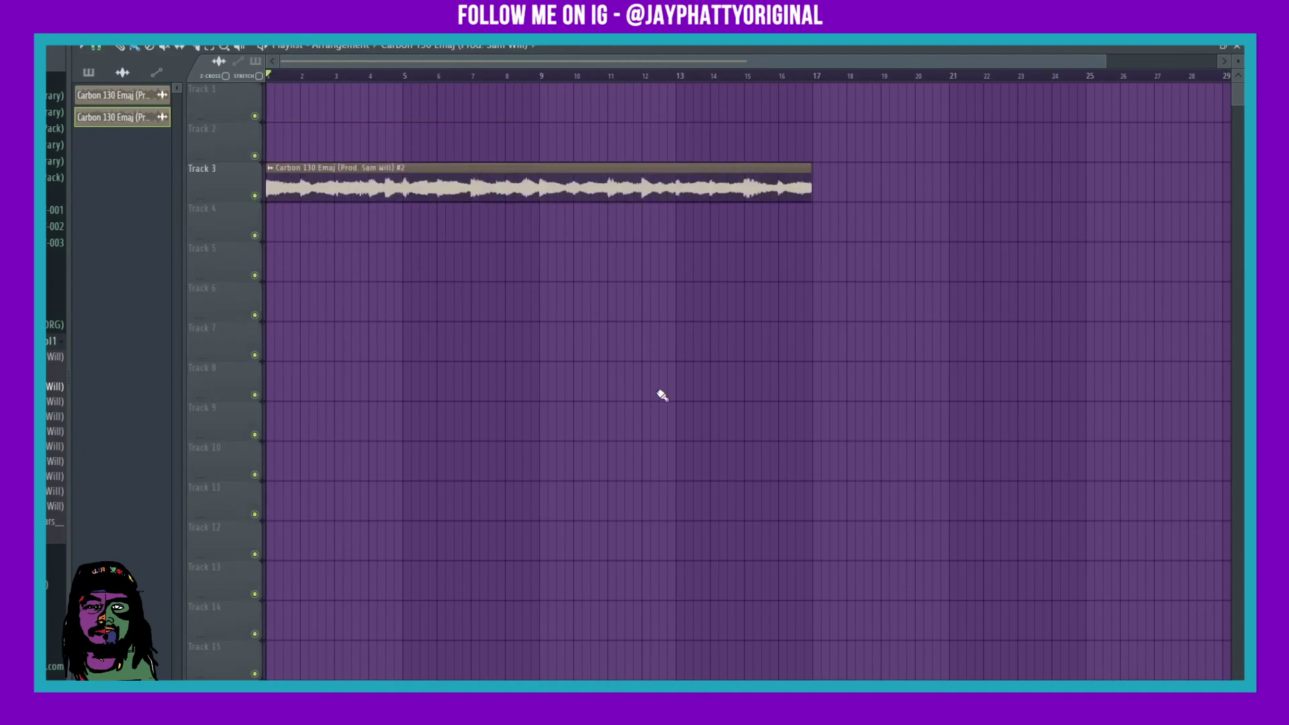
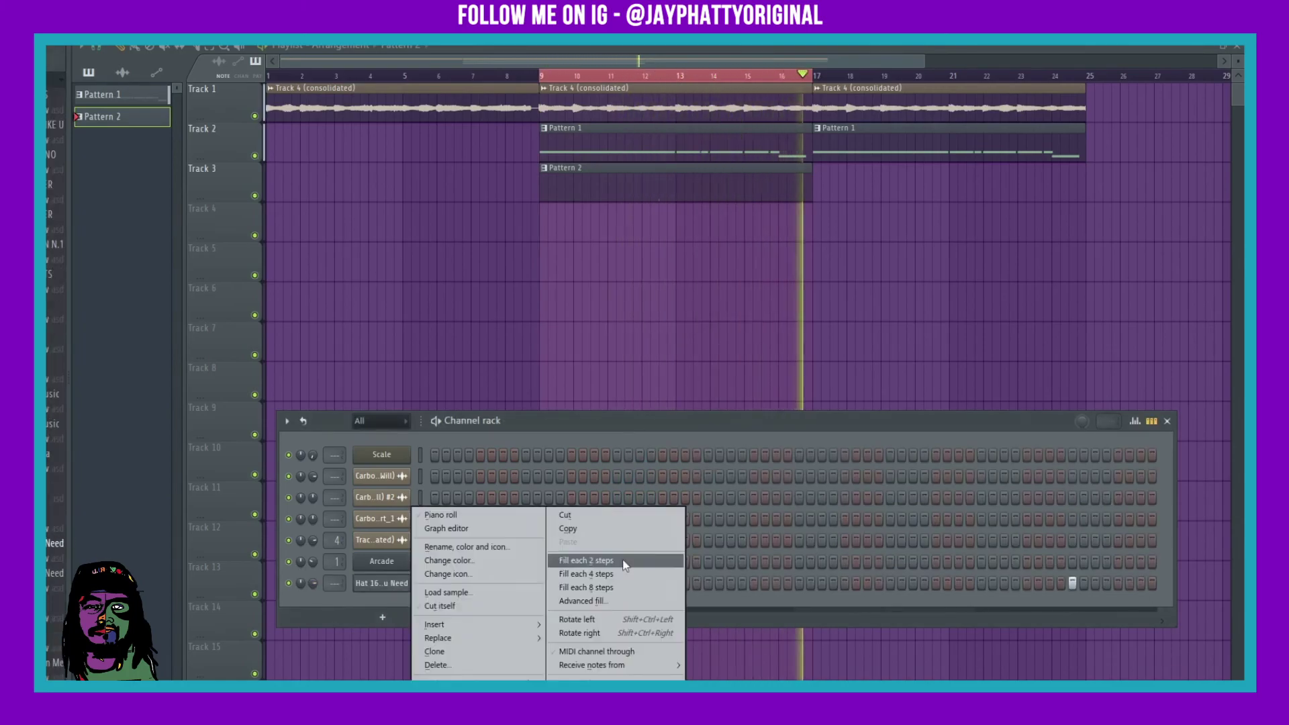
Fill every second step of the Pattern 2 hat channel and add kick and snare hits
right_click(409, 582)
key("Escape")
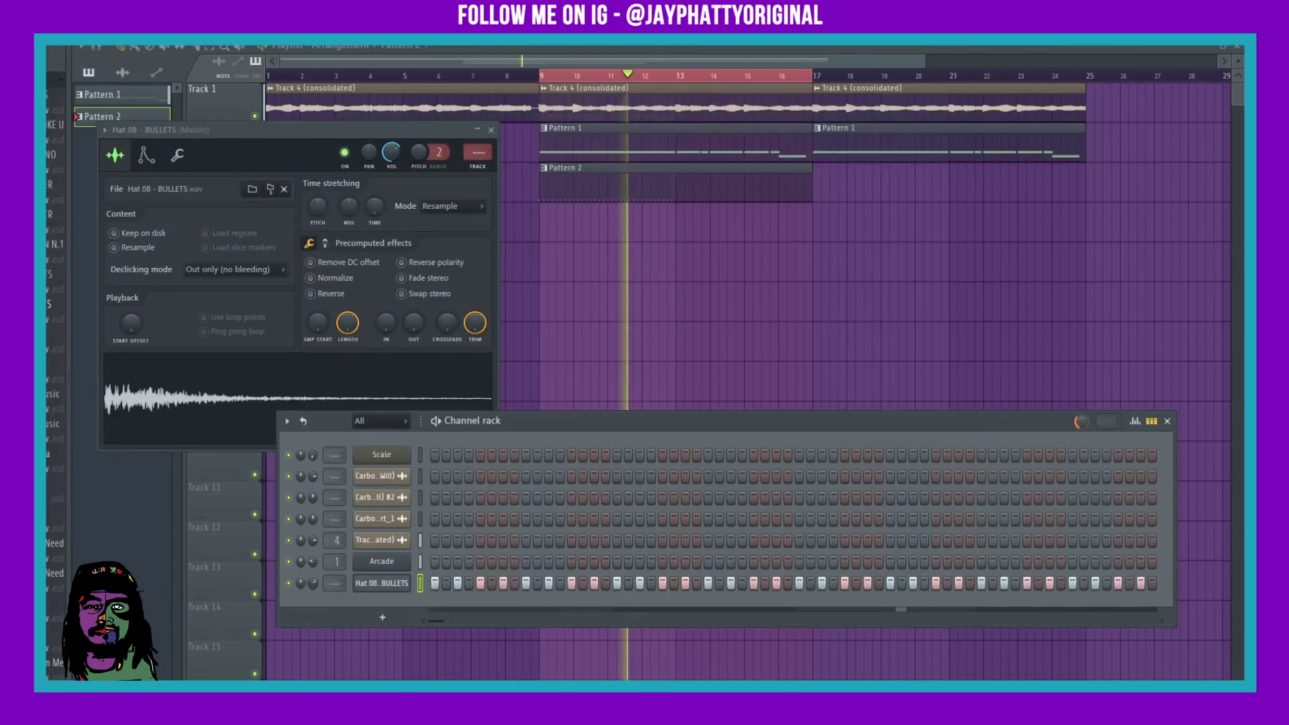
left_click(434, 604)
left_click(480, 625)
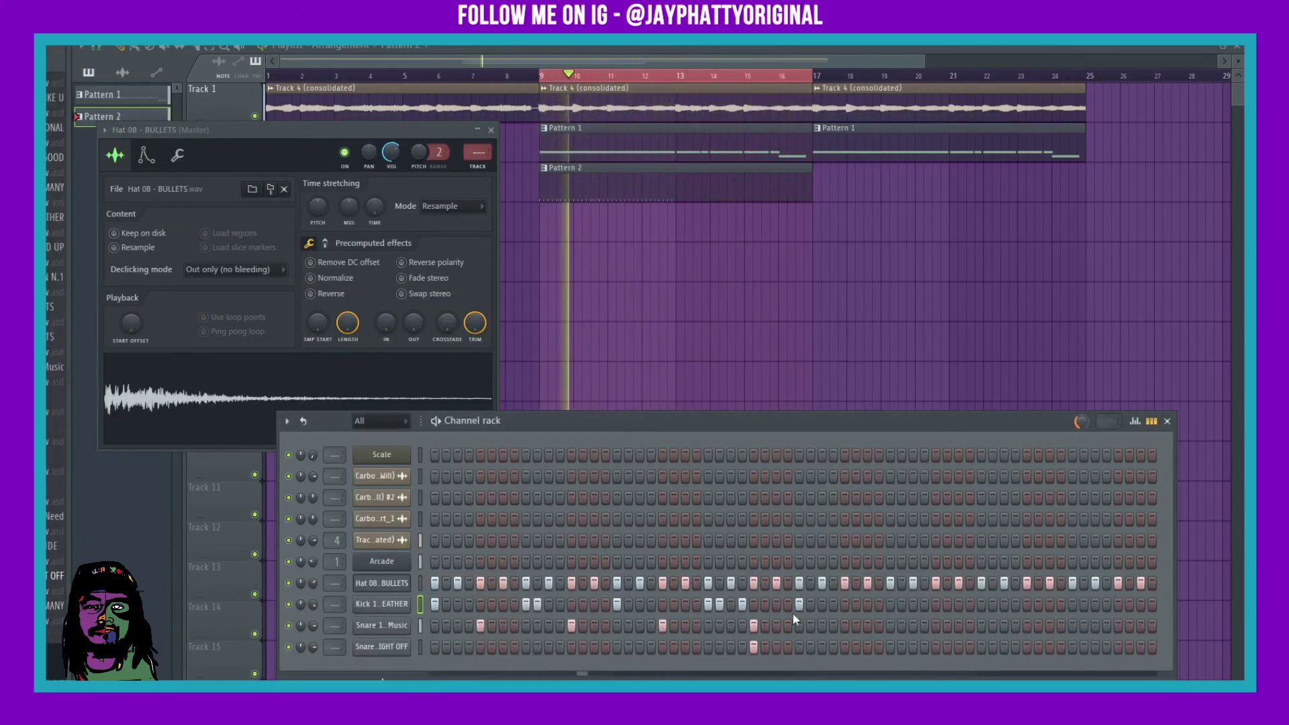
Randomize the levels of the Kick 11 - DESPITE THE WEATHER notes in the piano roll
key("alt+r")
key("Return")
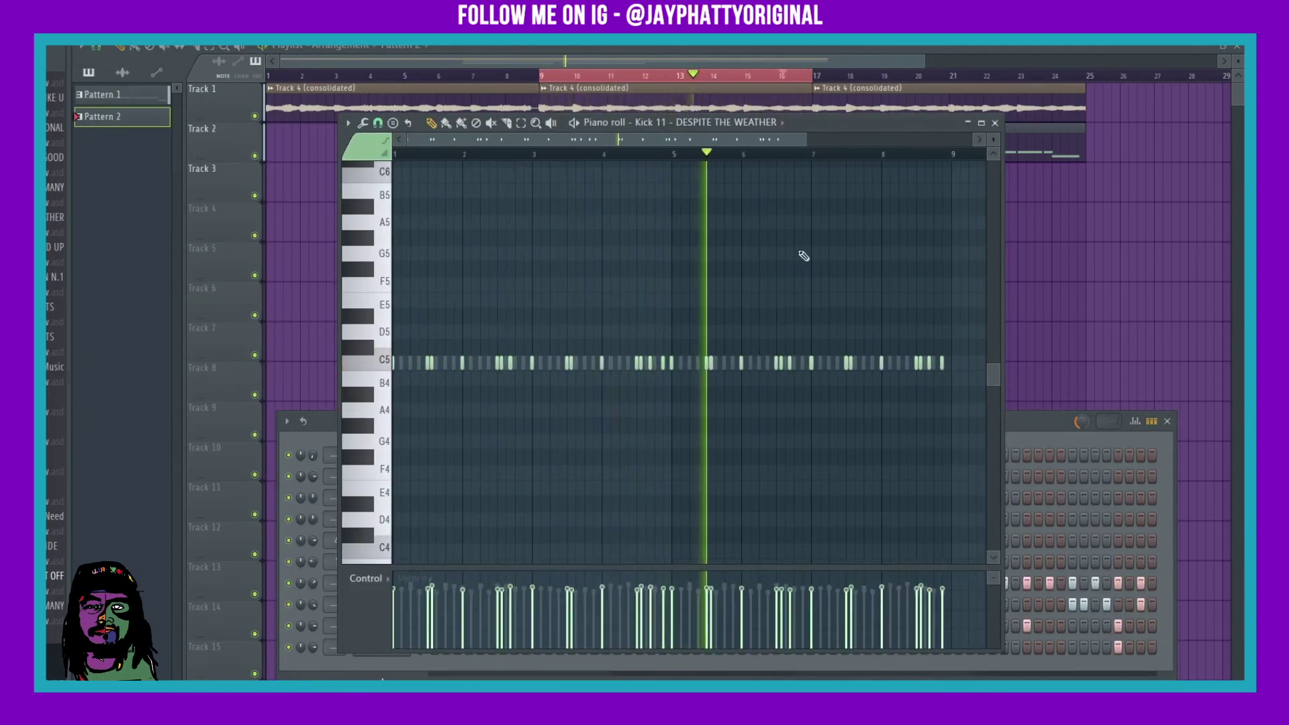
left_click_drag(825, 163, 898, 372)
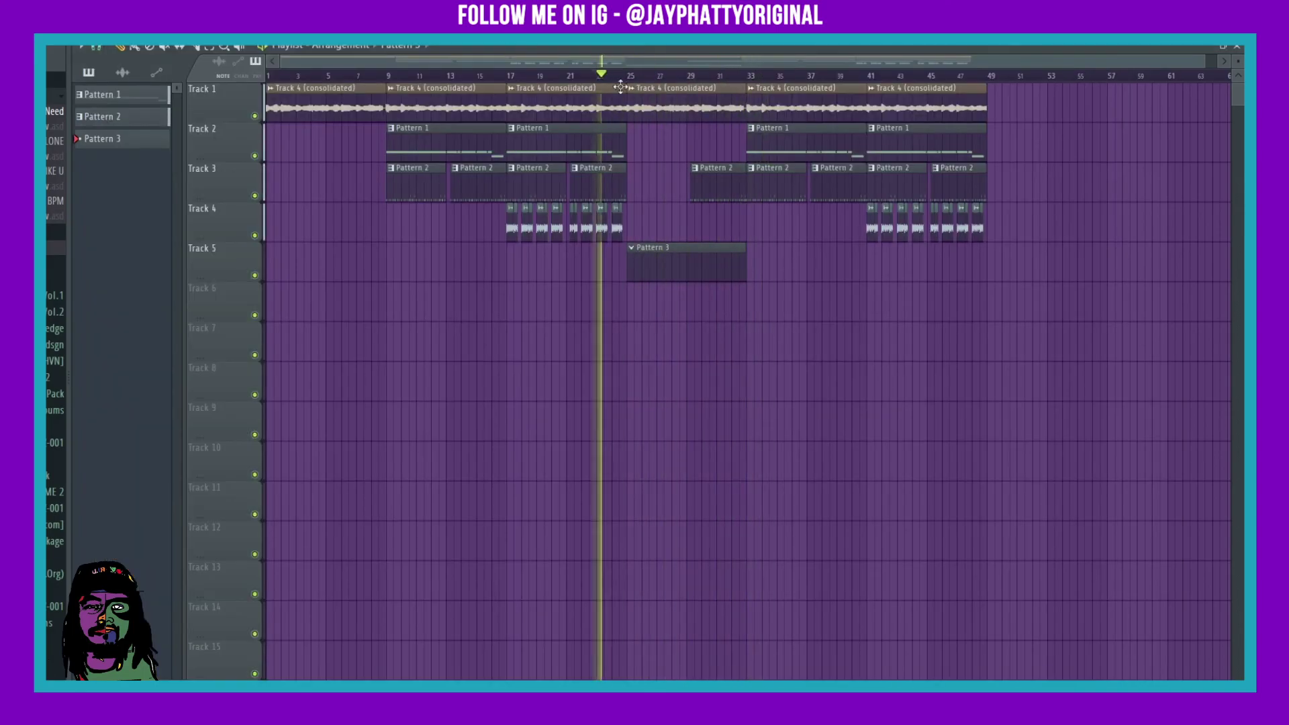
Browse the kits matching "guitar" in the Arcade library
key("F6")
key("F6")
key("F7")
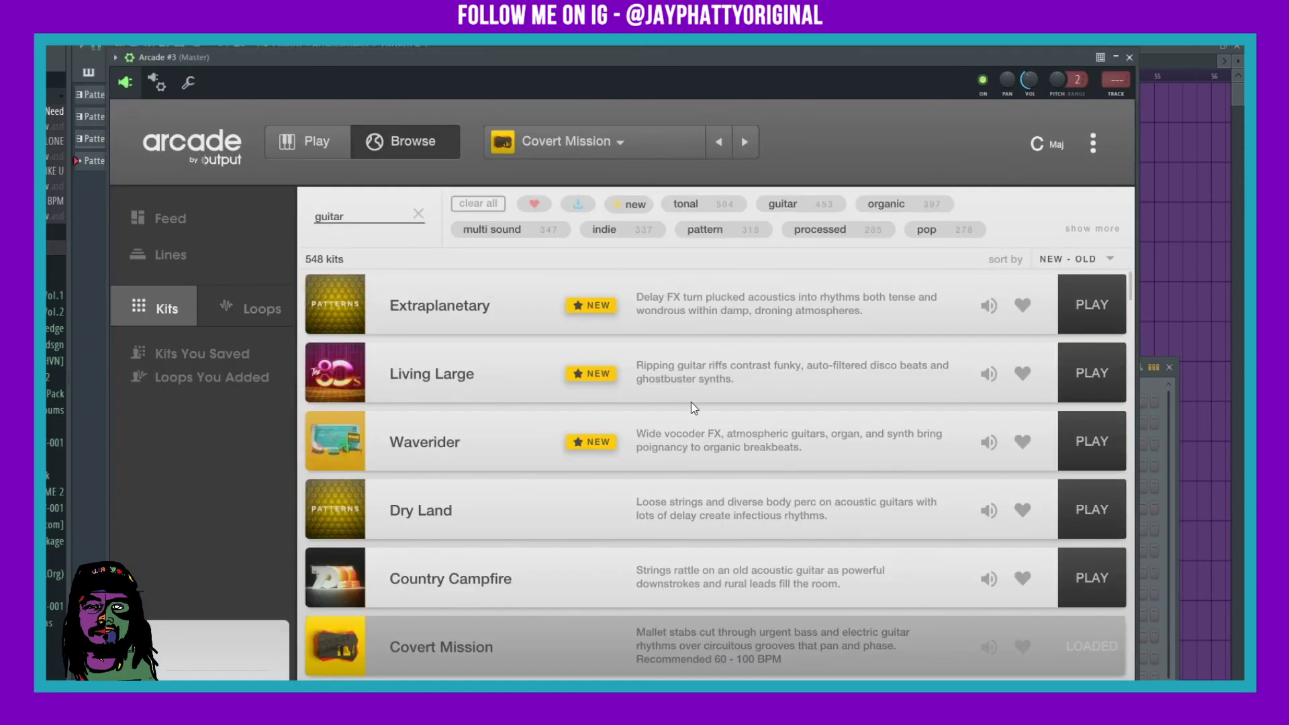
scroll(691, 402, "down", 3)
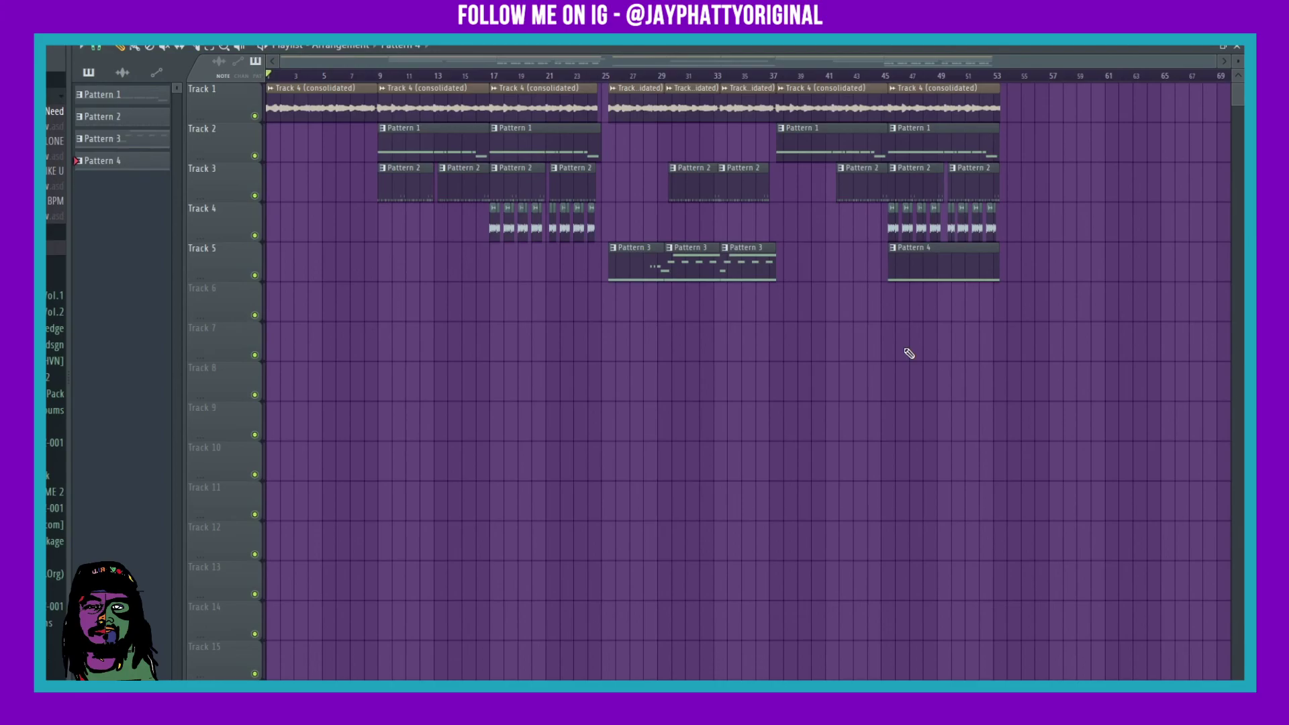
Place the original Carbon 130 Emaj sample at the start of Track 9 with all other tracks muted
left_click(122, 72)
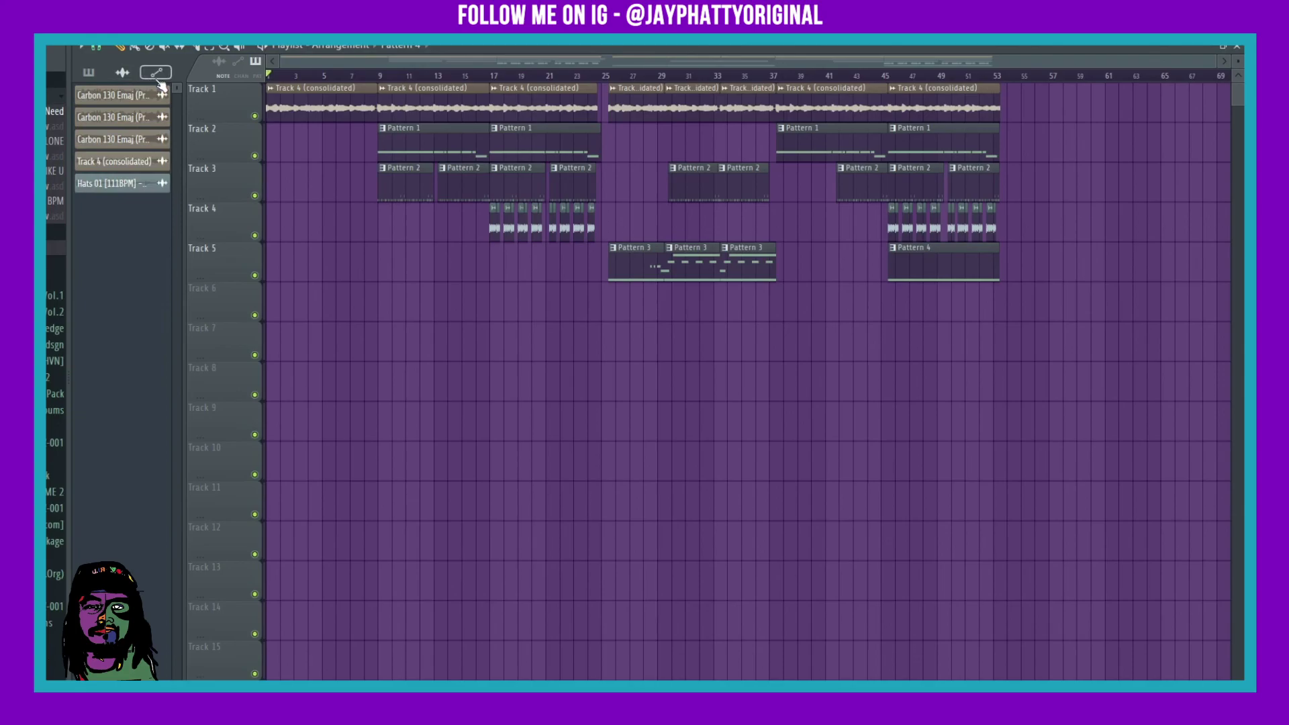
left_click(88, 72)
left_click(254, 117)
right_click(254, 116)
left_click(254, 116)
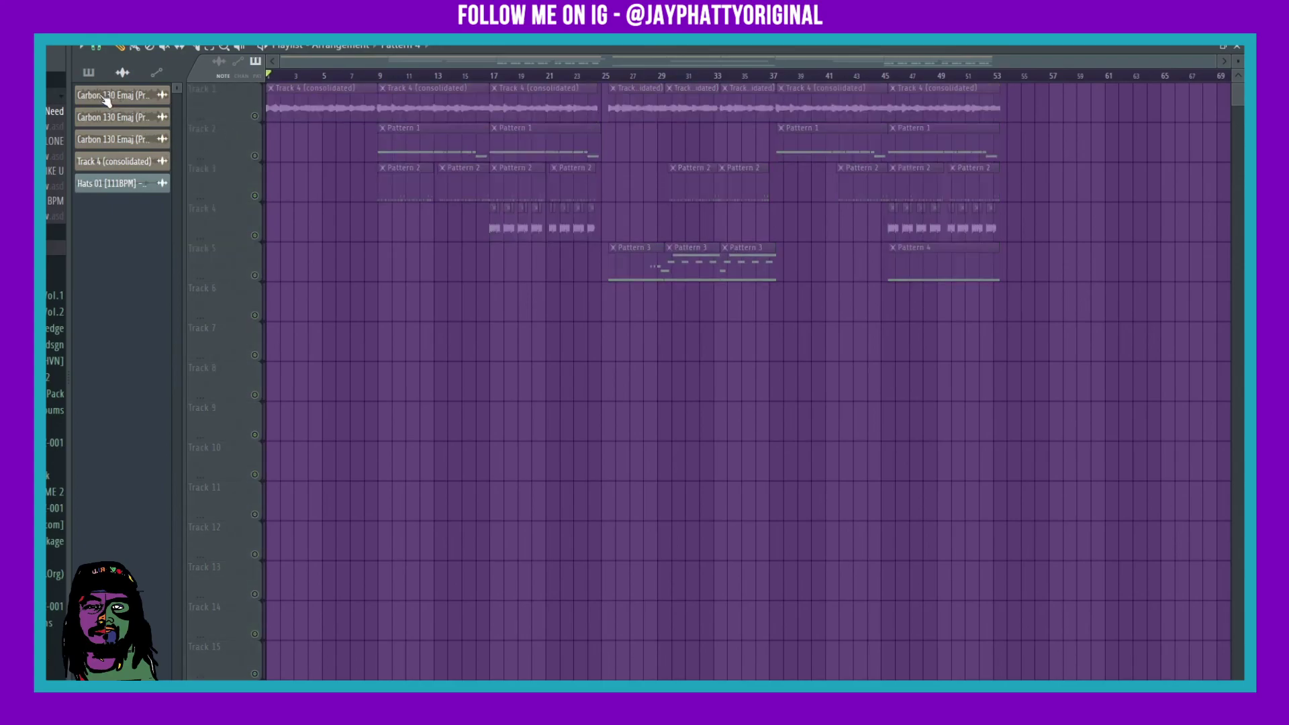
left_click_drag(104, 99, 267, 424)
left_click(255, 436)
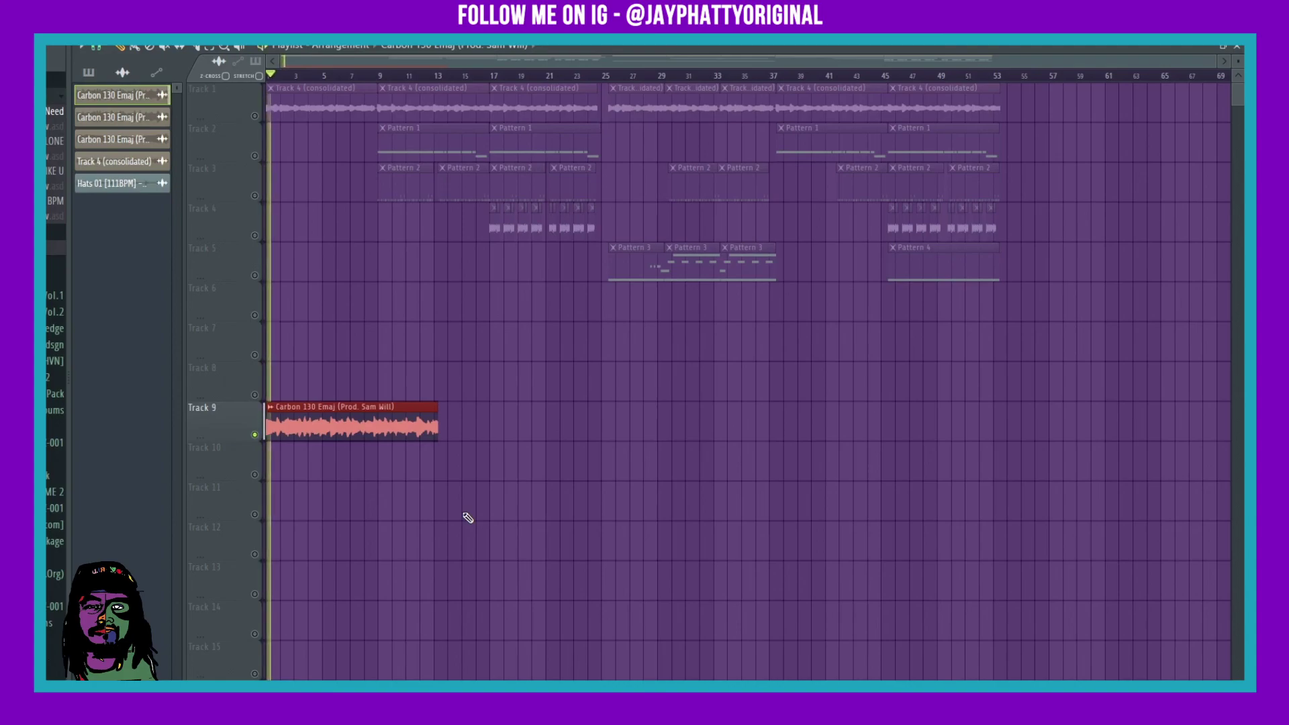
Listen to the original sample on Track 9 and check its channel settings
double_click(423, 427)
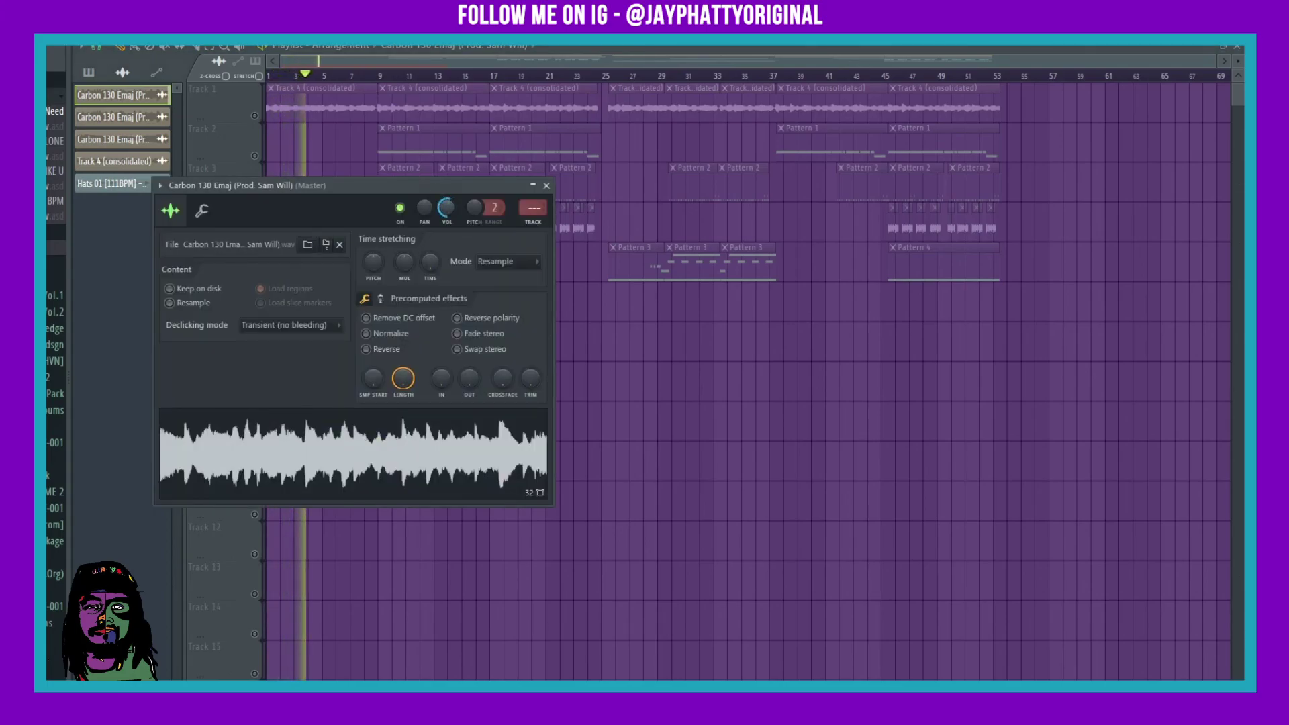
left_click(546, 186)
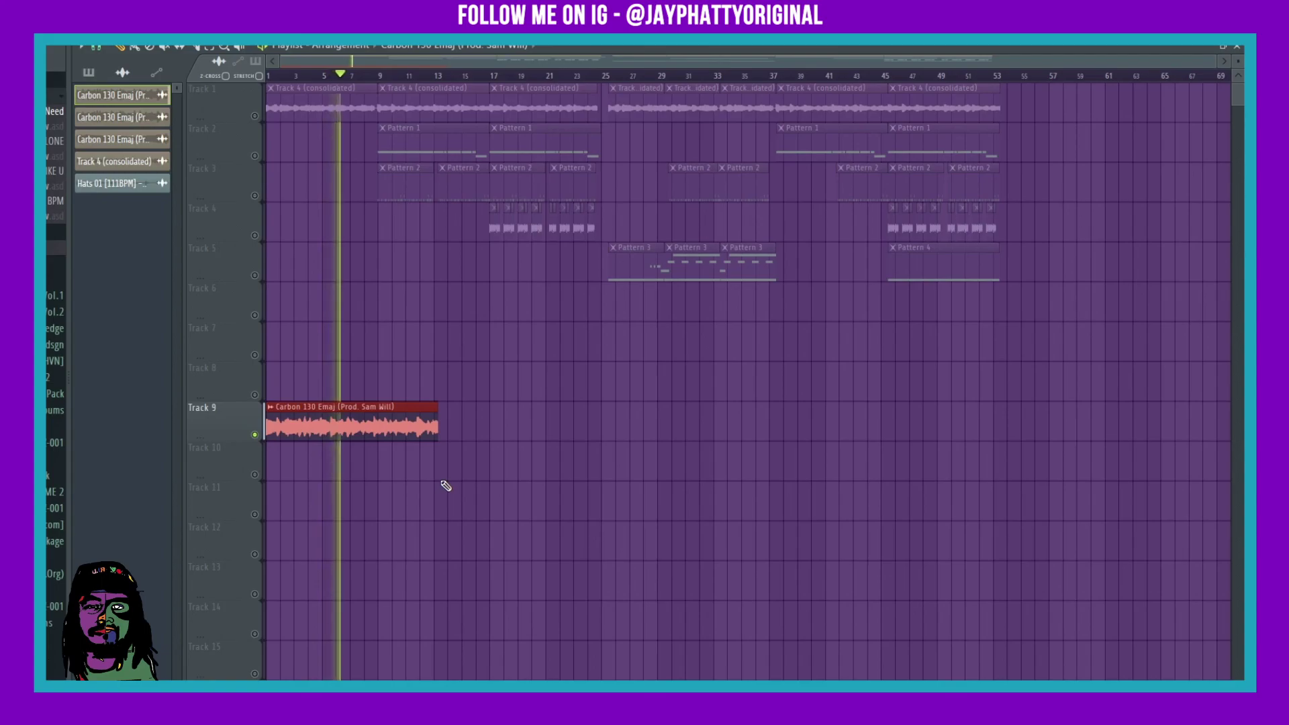
key("space")
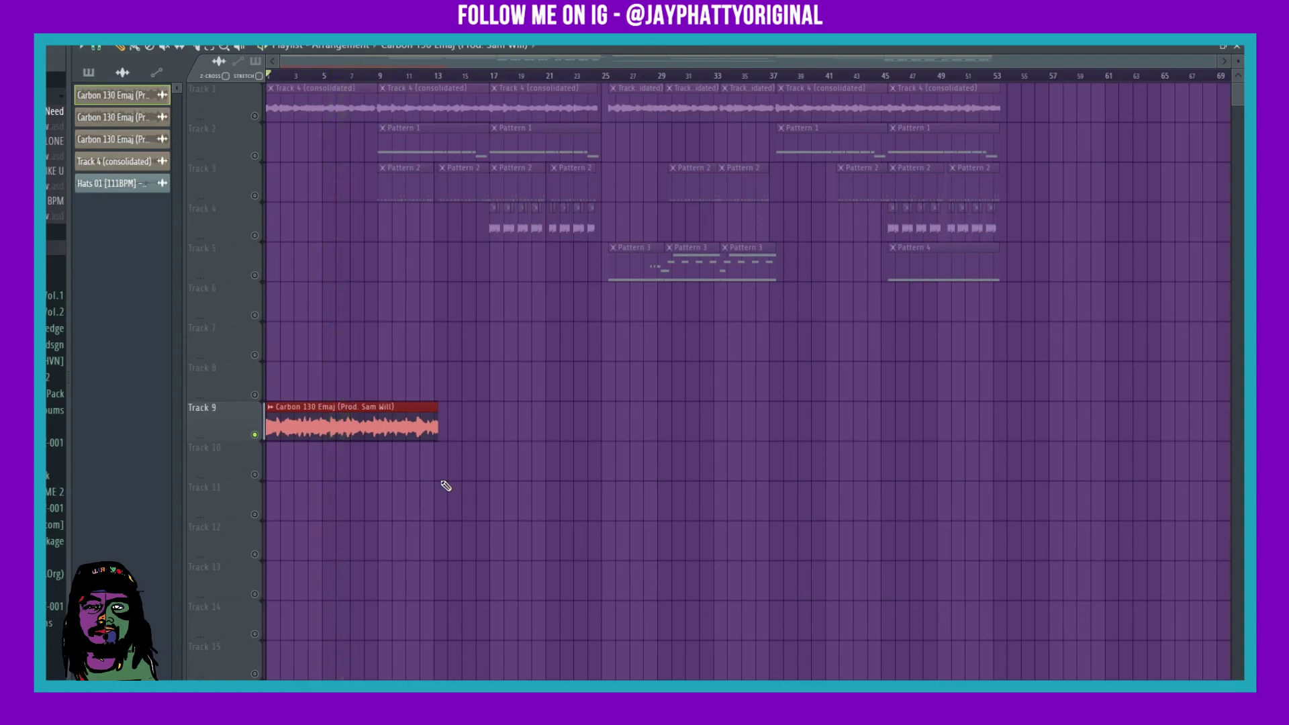
Remove the original sample from Track 9 and unmute all tracks to play the full arrangement
right_click(275, 424)
right_click(256, 435)
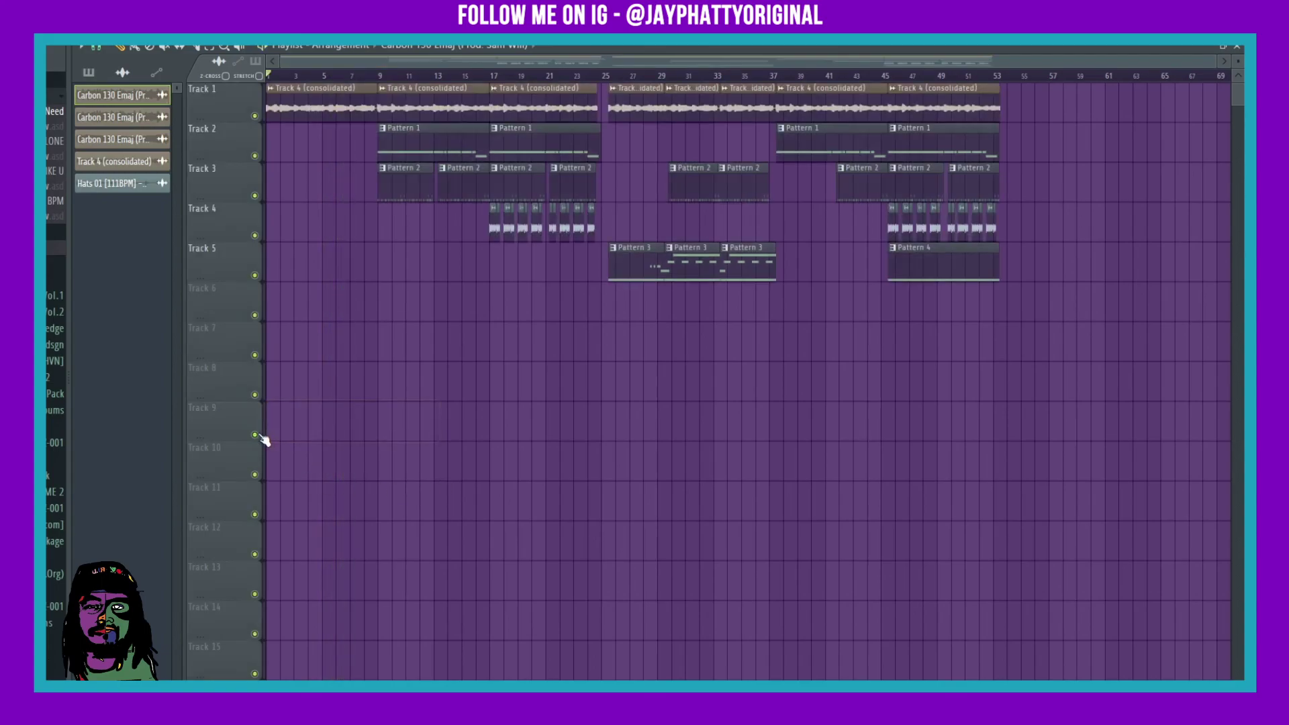
key("space")
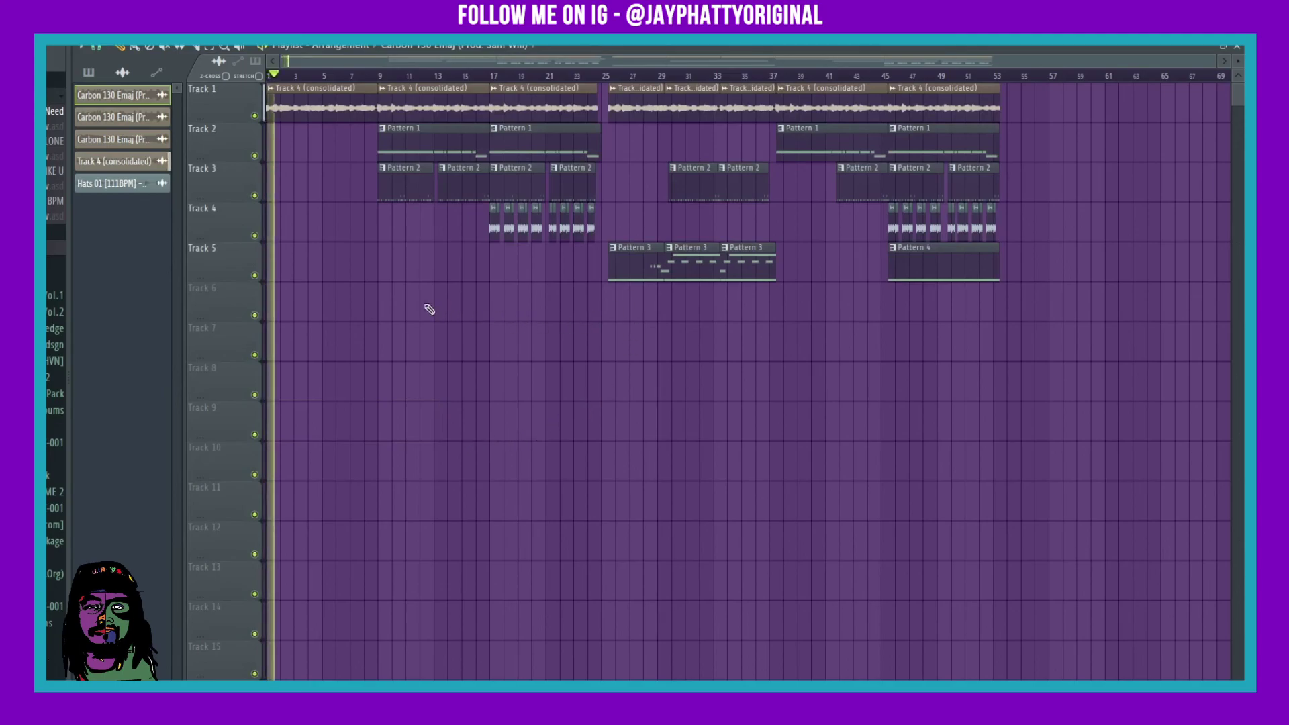